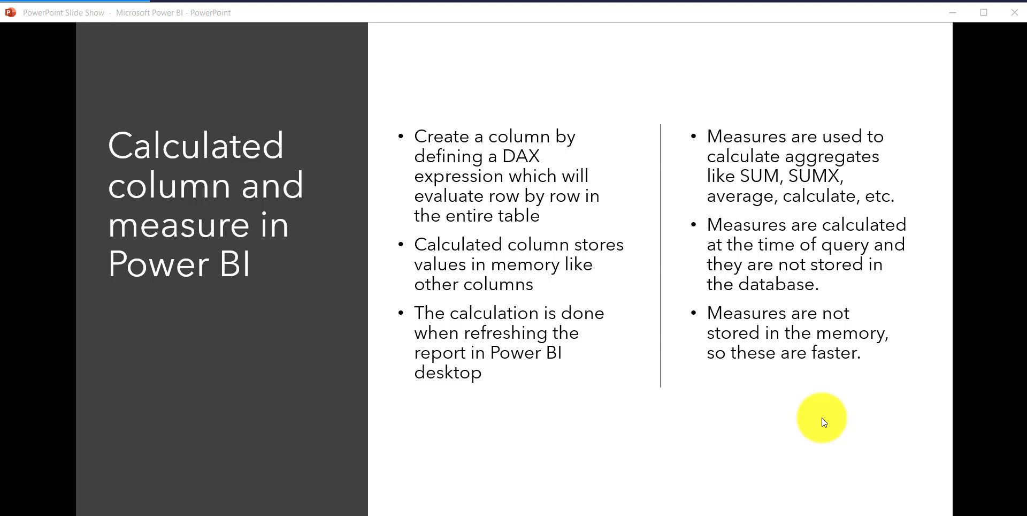
Advance the slide show to the 'When to use Calculated Column and when to use Measure?' slide
click(772, 374)
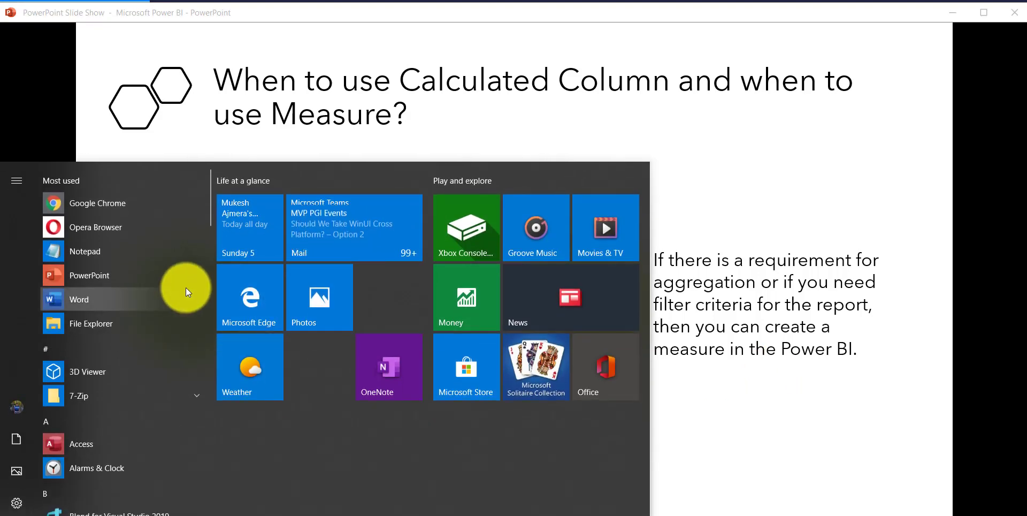
Search the Start menu for 'power' and launch Power BI Desktop
text(power)
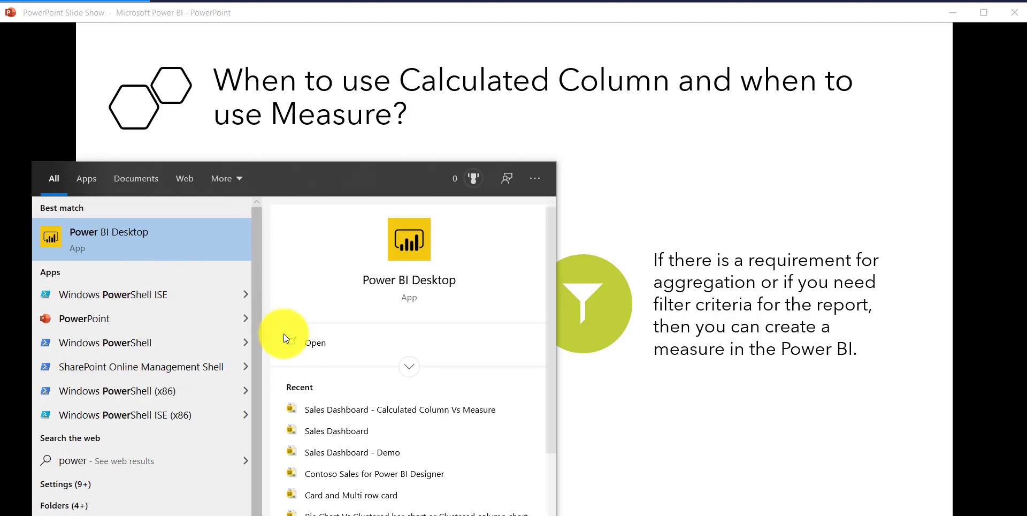
click(303, 343)
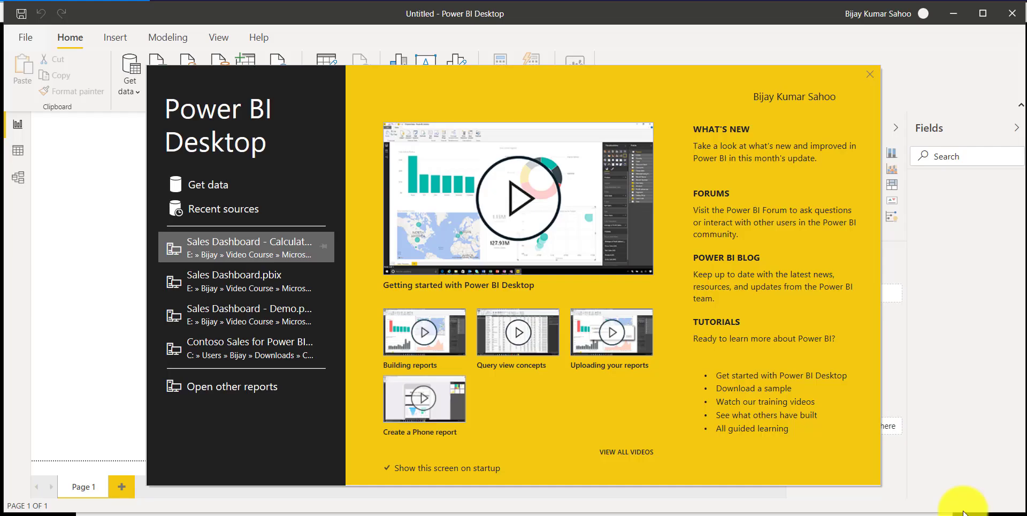
Import the Products.xlsx workbook from Excel and select Sheet1 in the Navigator
click(865, 81)
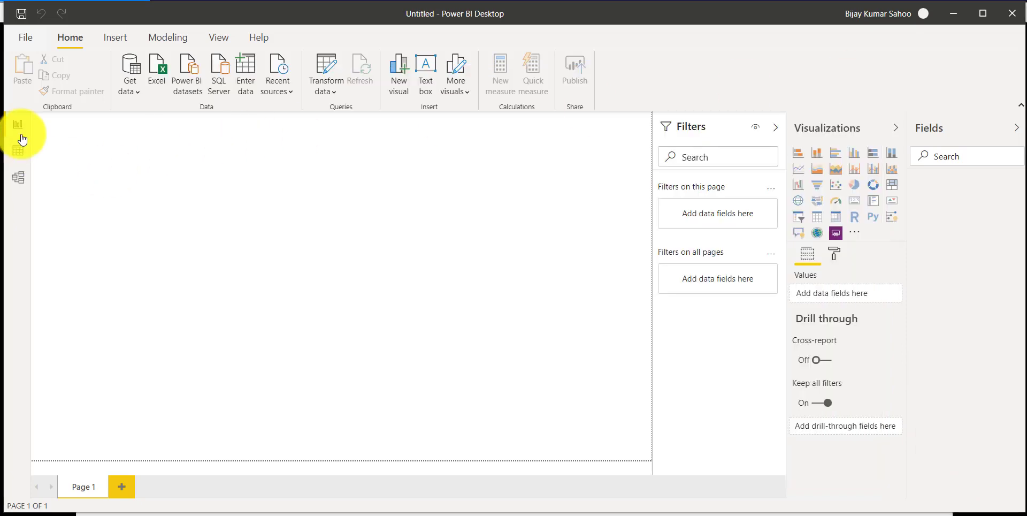
click(150, 81)
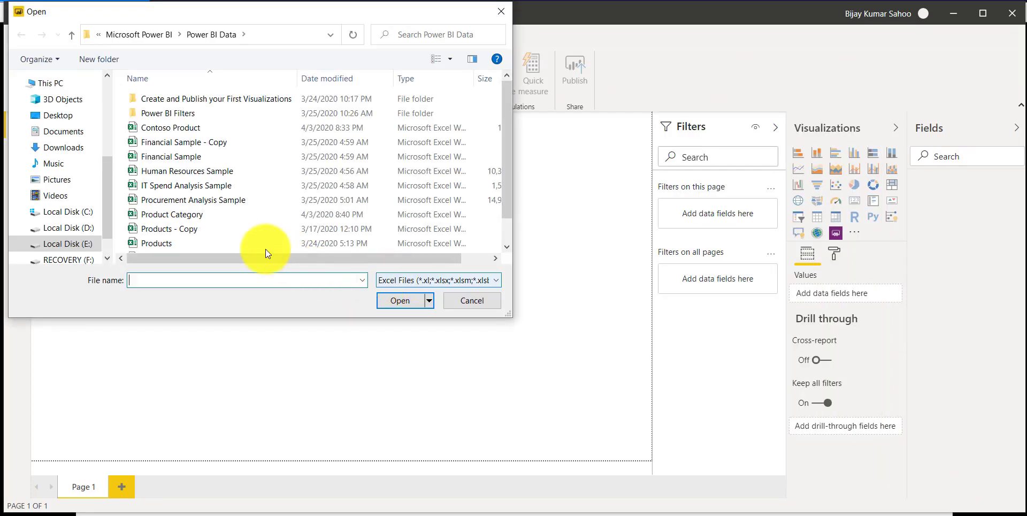
scroll(185, 181, down, 1)
click(181, 203)
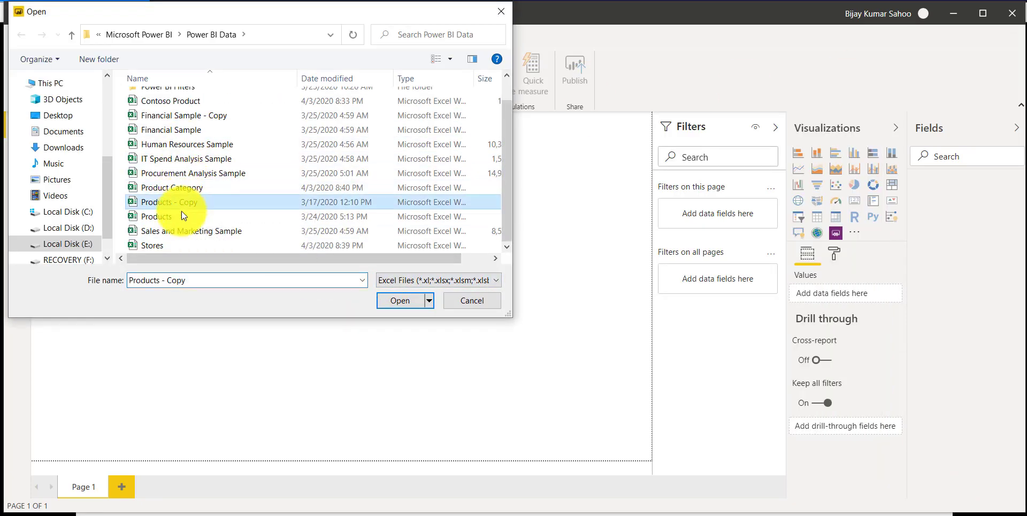
click(165, 217)
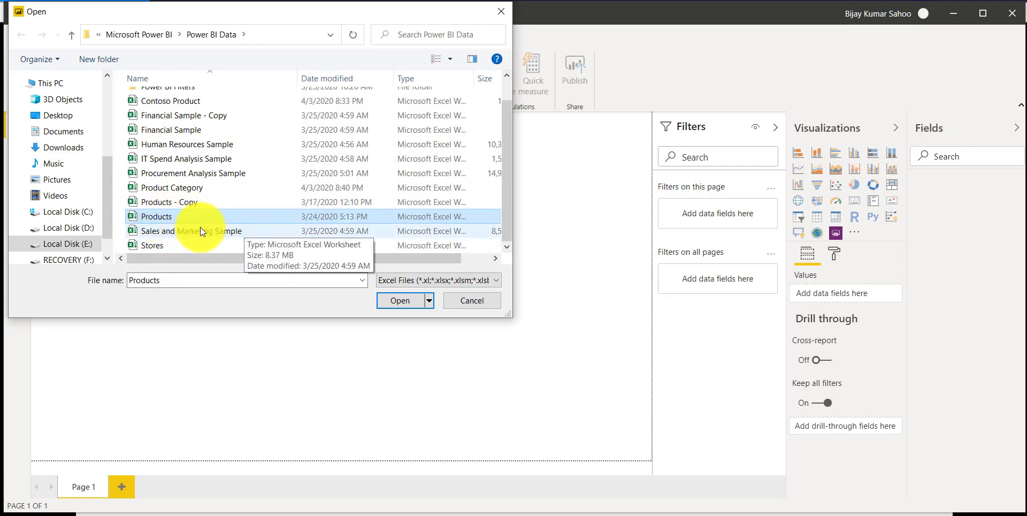
click(402, 301)
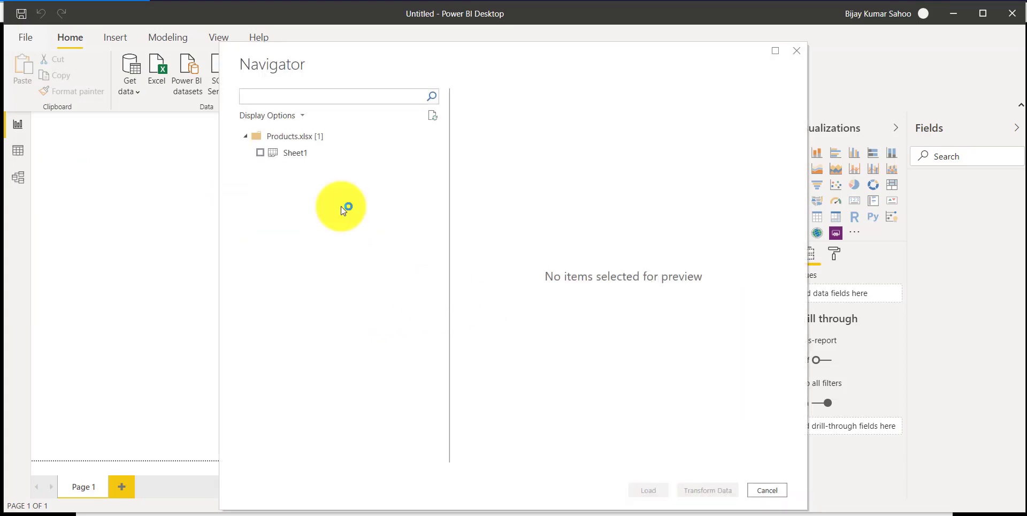
click(260, 152)
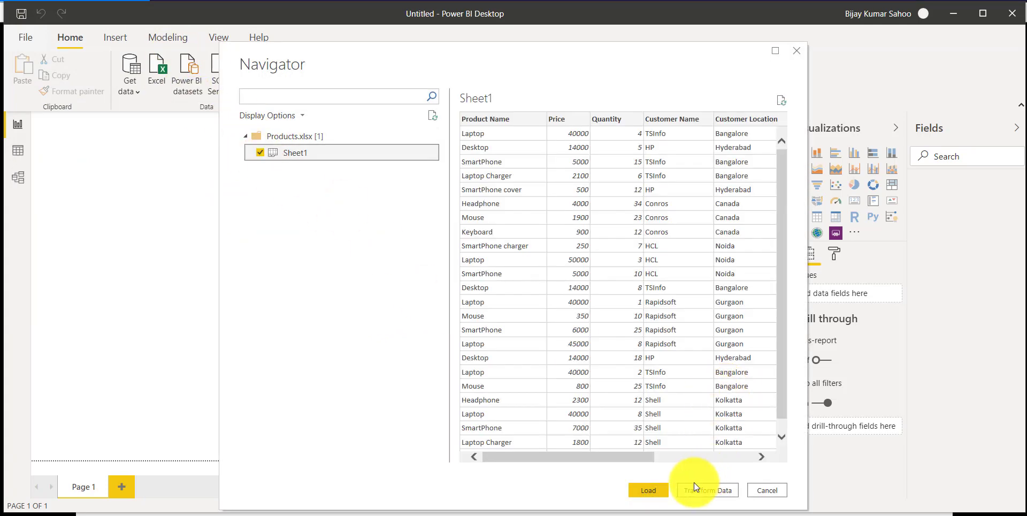
Load Sheet1 from the Navigator into the data model
click(656, 489)
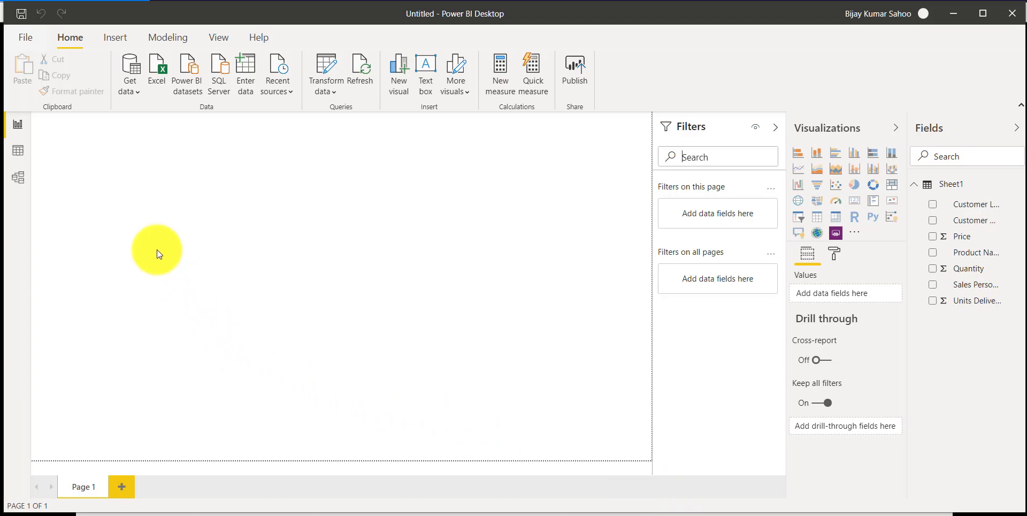
In Data view, add a new calculated column to the Sheet1 table
click(19, 152)
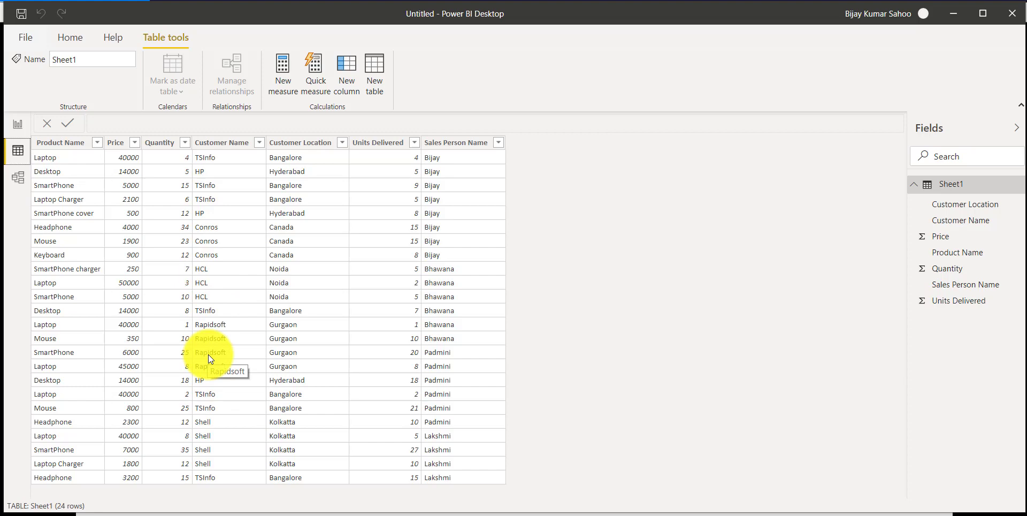
click(342, 72)
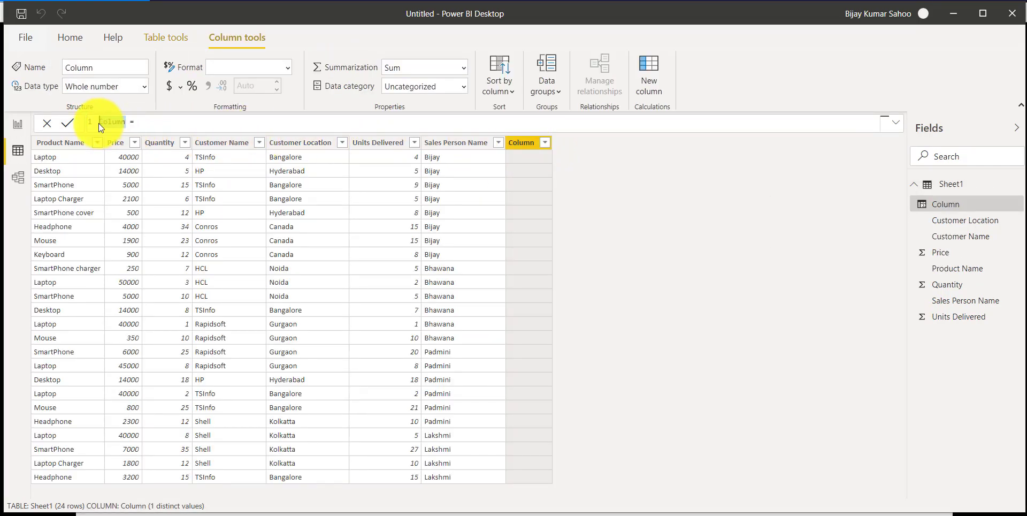
Define the calculated column Total Cost = Sheet1[Price]*Sheet1[Quantity]
text(Total Cost)
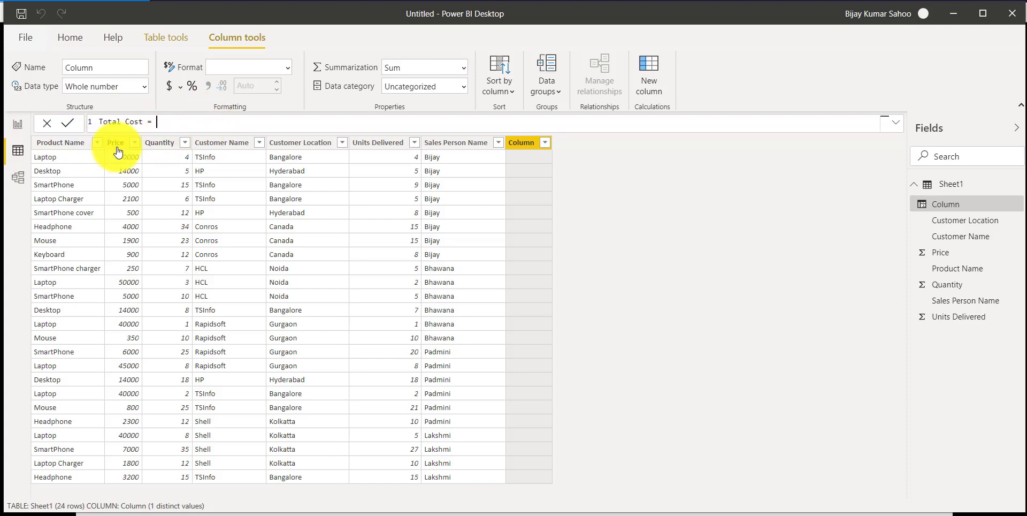
text(pric)
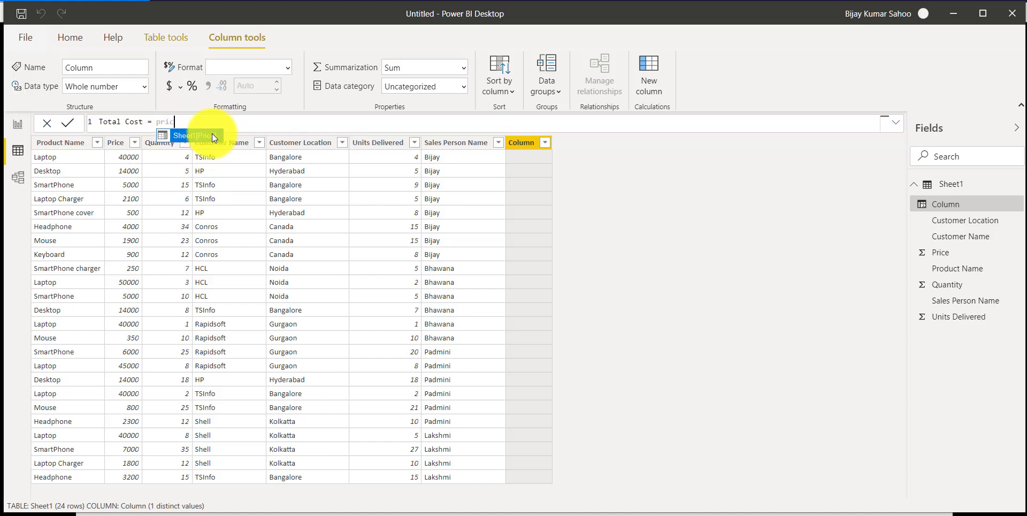
click(212, 133)
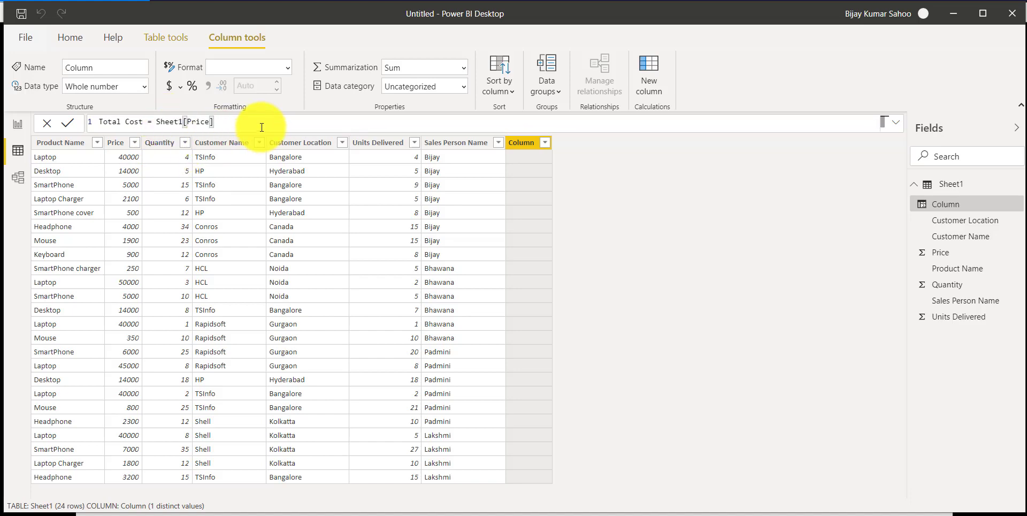
text(*qu)
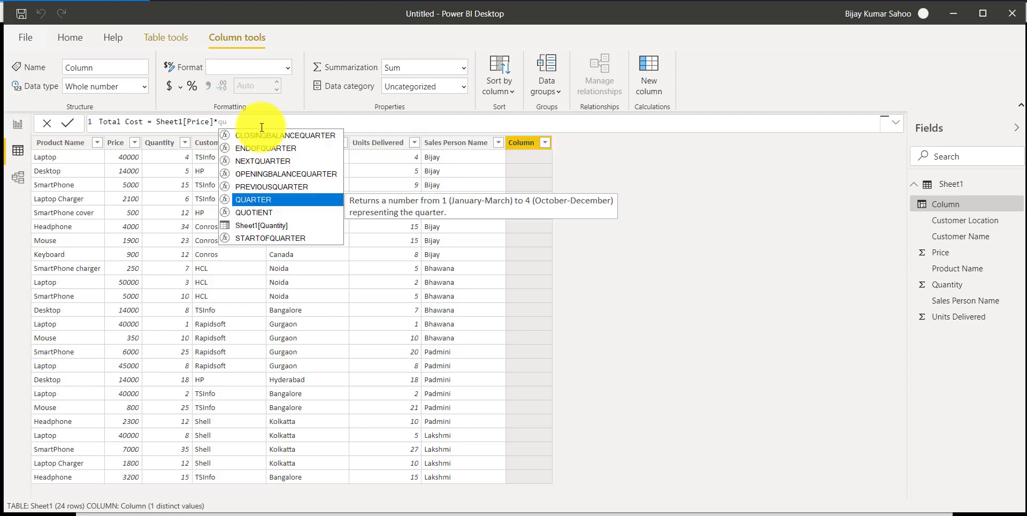
text(a)
key(Down)
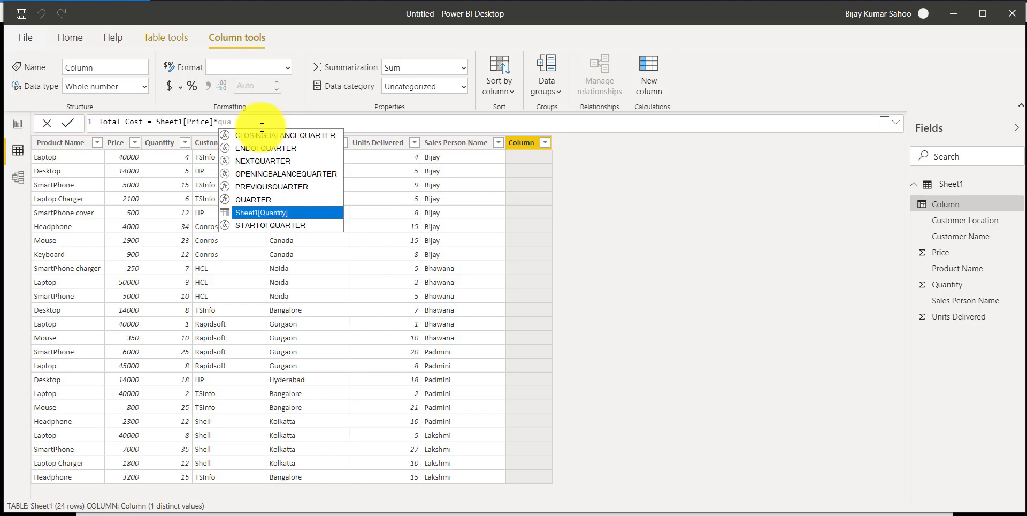
key(Tab)
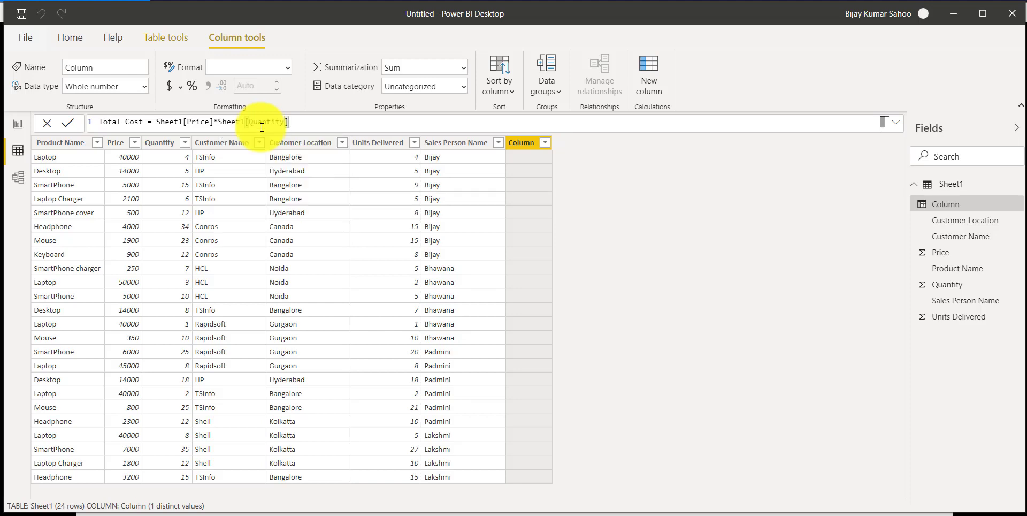
key(Return)
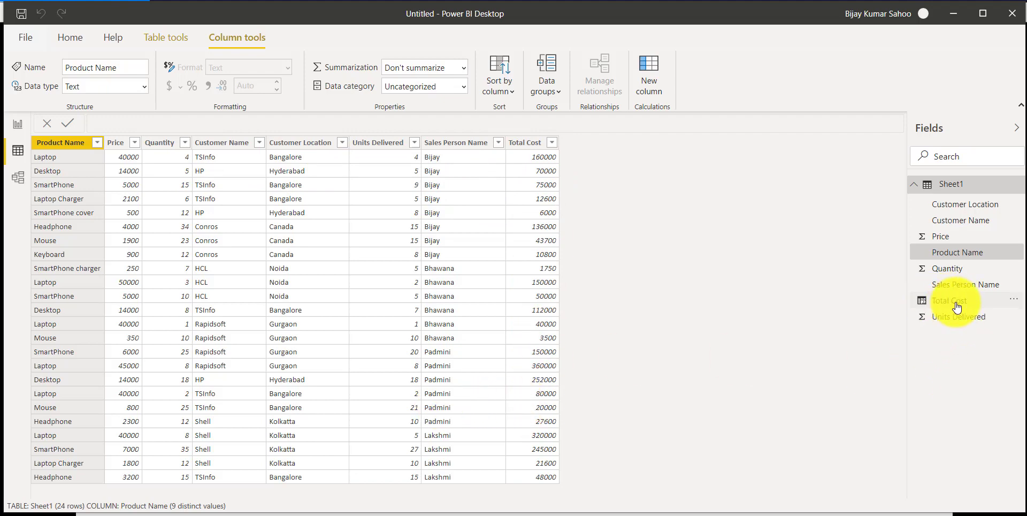
On the report page, add a table visual with Product Name and unsummarized Total Cost
click(17, 124)
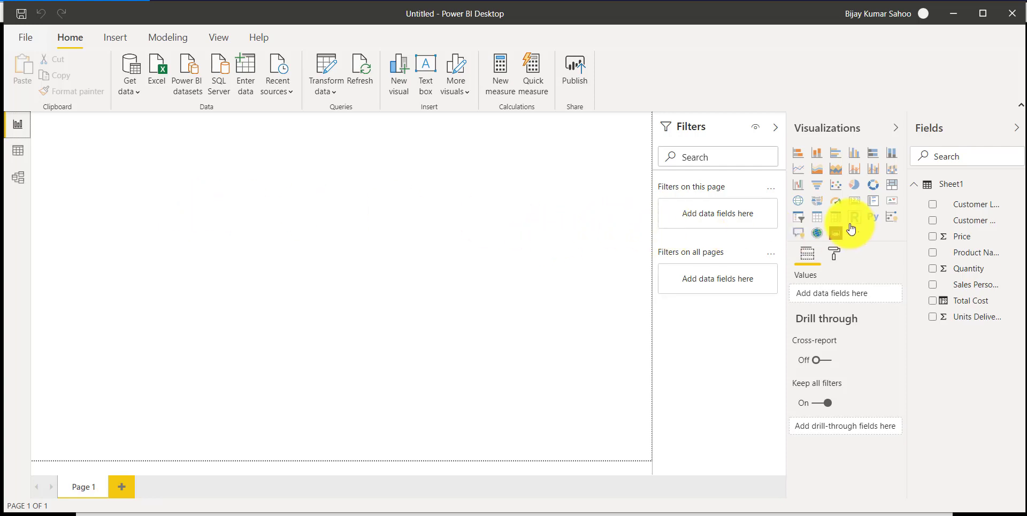
click(816, 221)
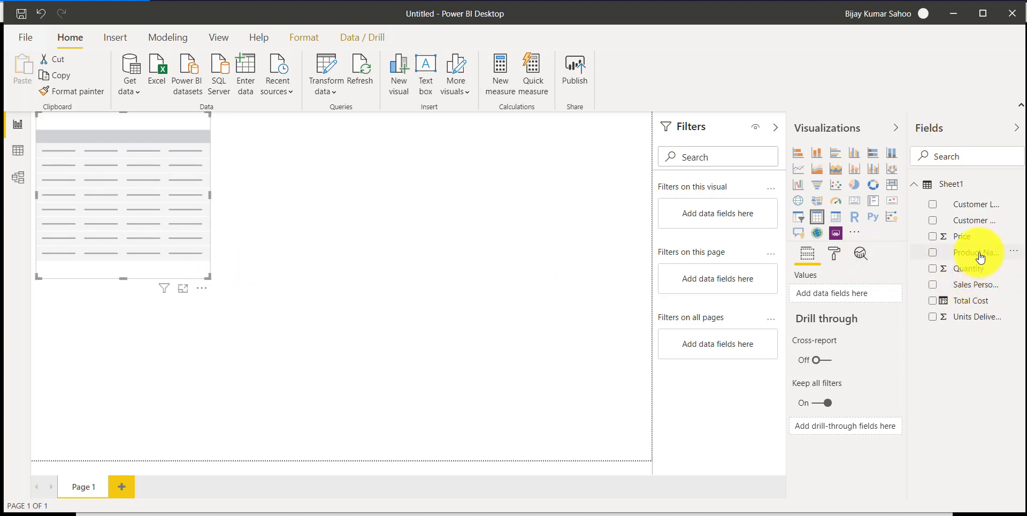
drag(868, 300, 859, 312)
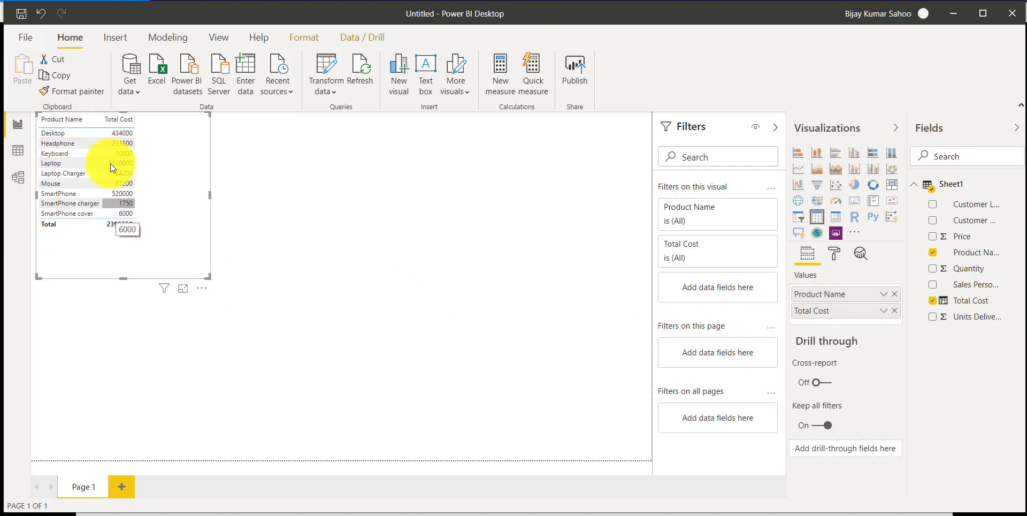
right_click(815, 311)
click(480, 339)
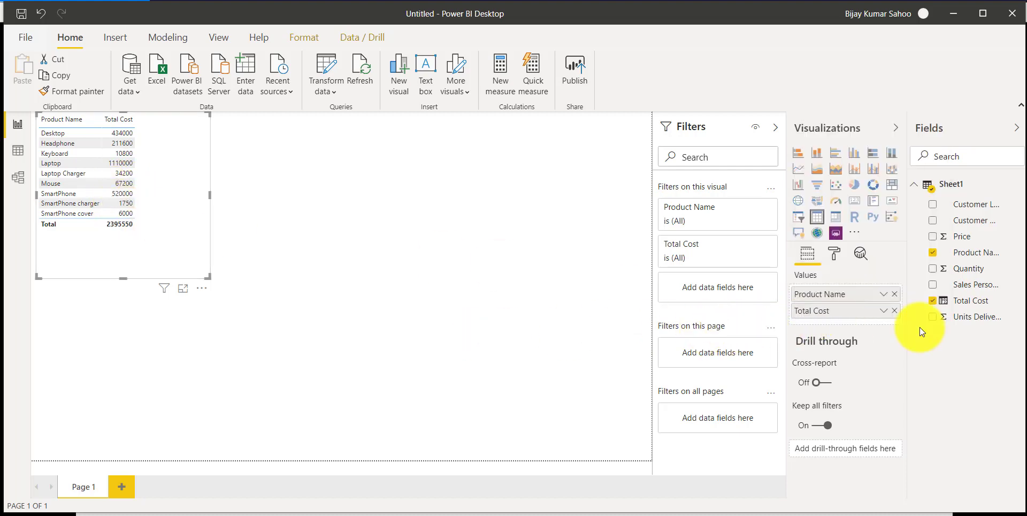
click(120, 212)
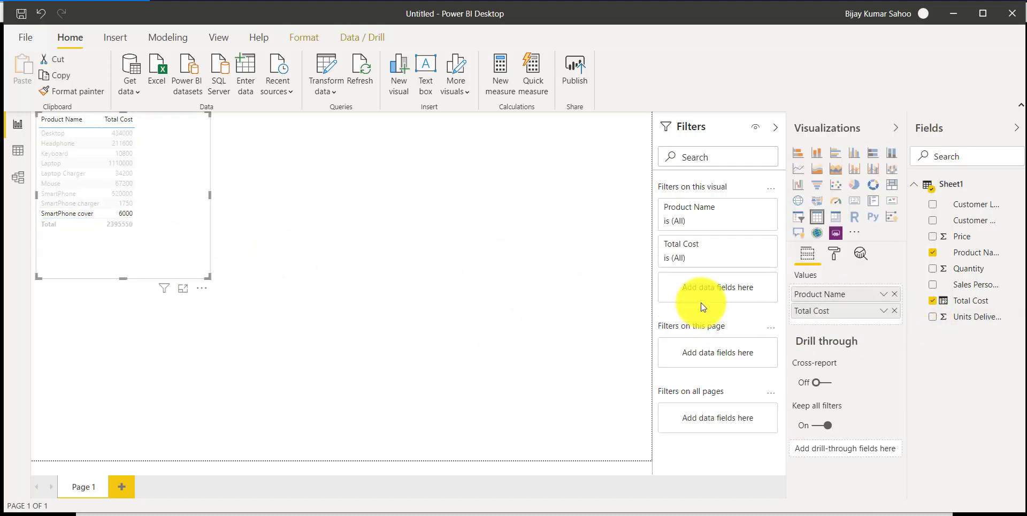
click(143, 220)
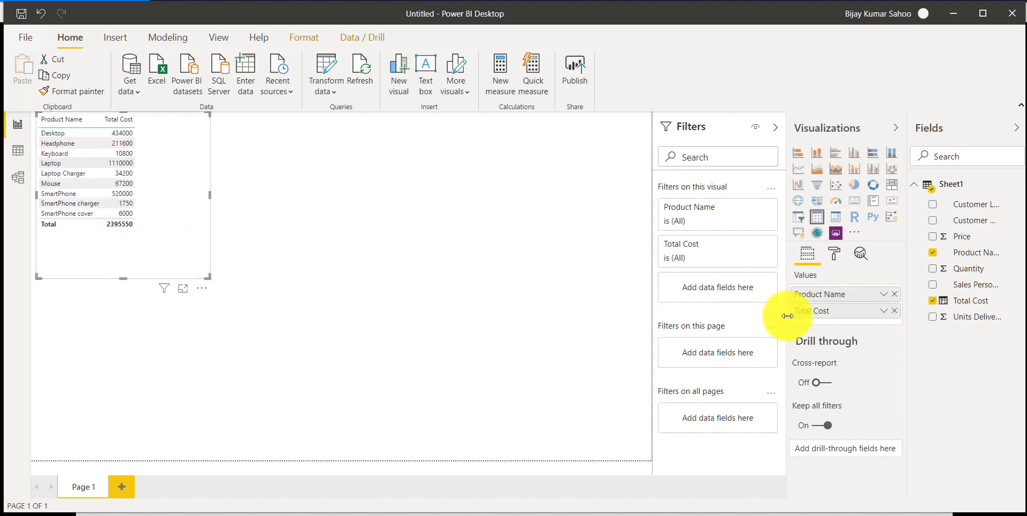
right_click(836, 316)
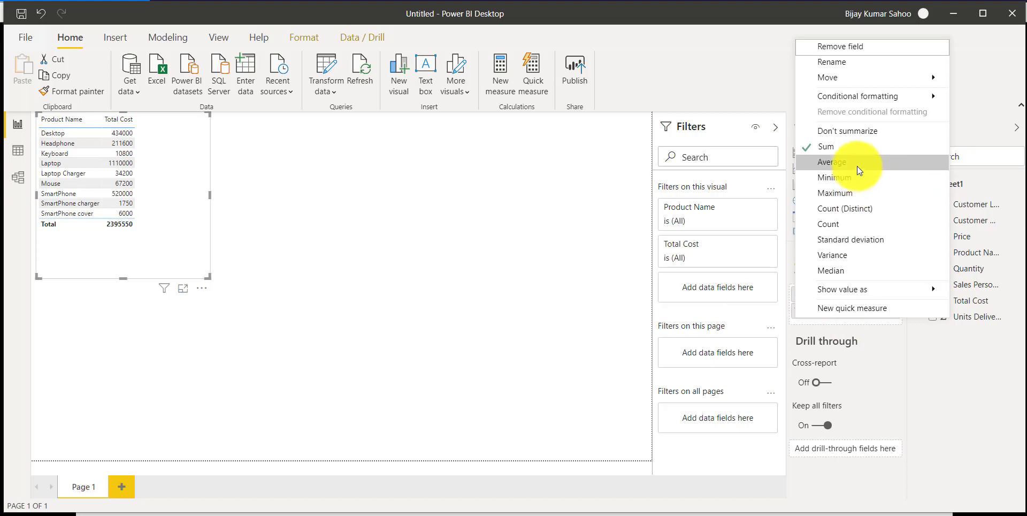
click(851, 131)
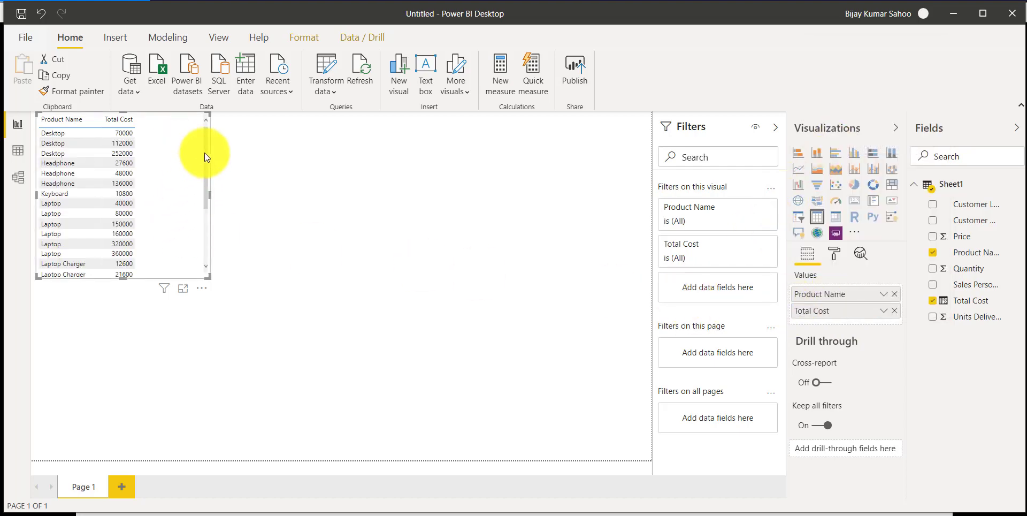
Enlarge the table to show all product rows and add Quantity and Price columns
drag(207, 275, 209, 396)
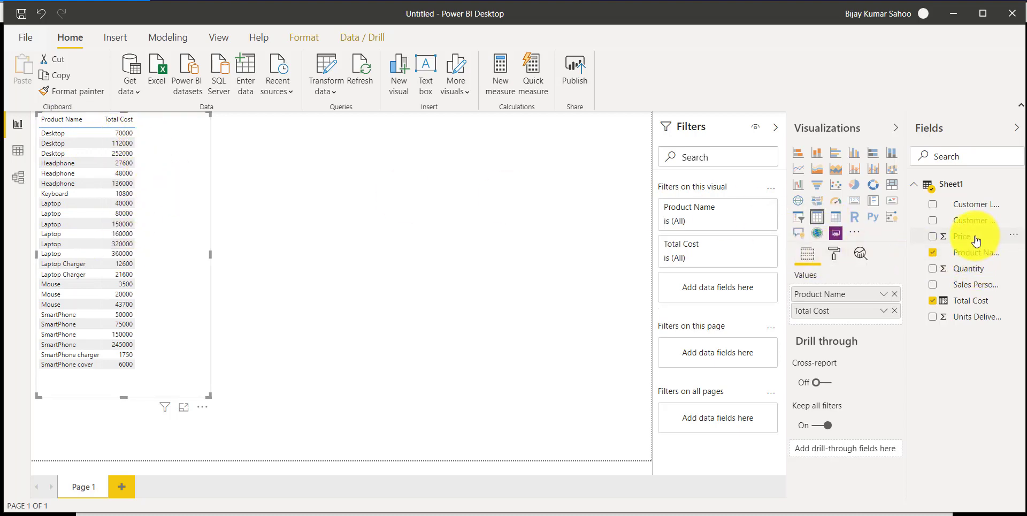
drag(963, 271, 868, 303)
drag(962, 236, 853, 323)
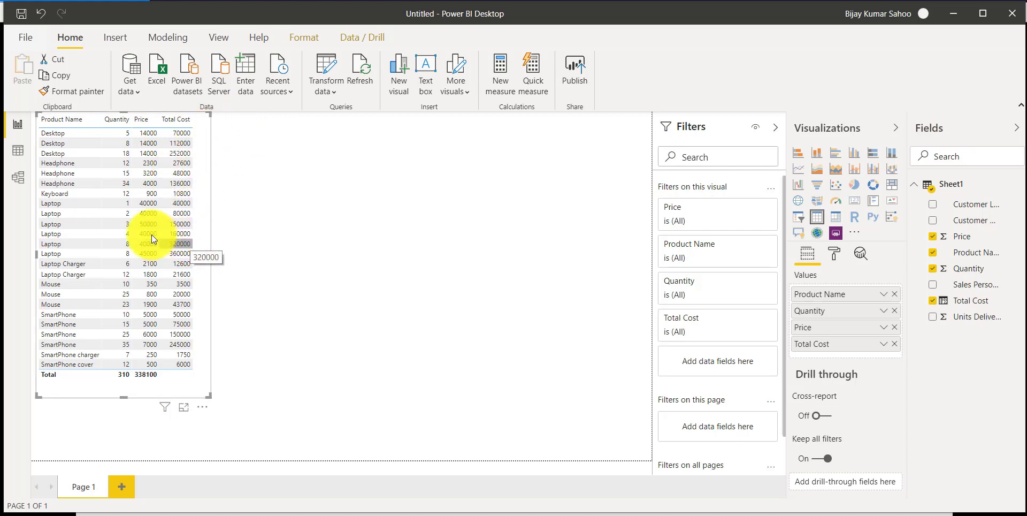
click(277, 209)
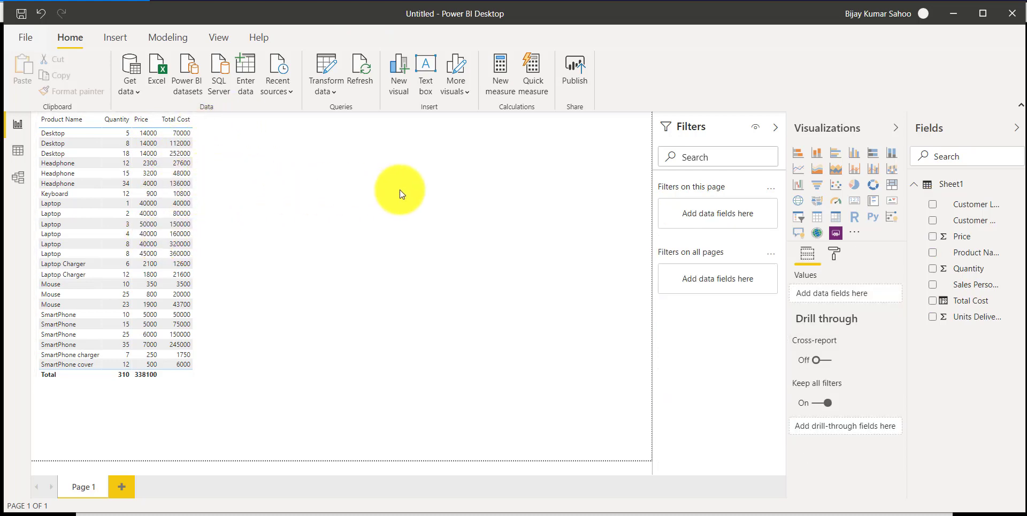
Switch back to the Sheet1 data view with the Home ribbon shown
click(18, 151)
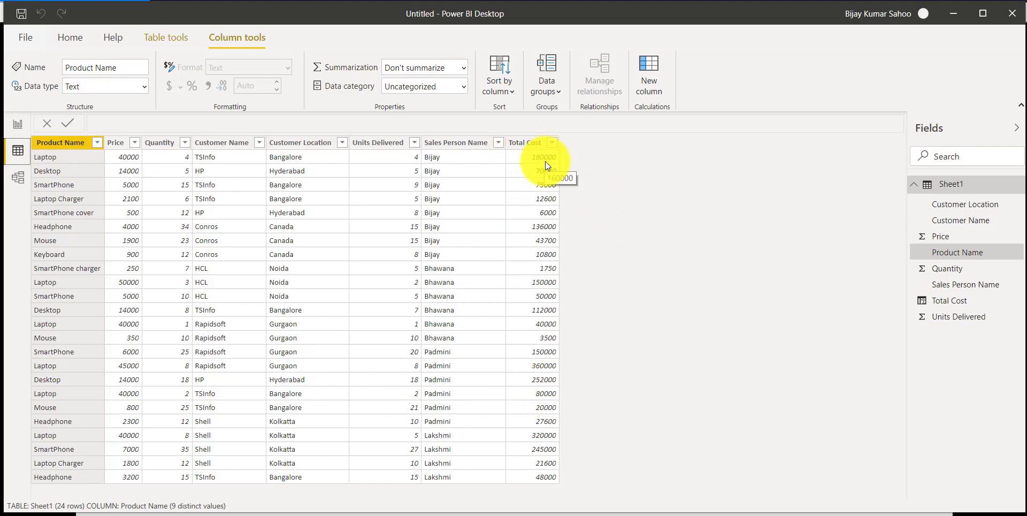
click(72, 40)
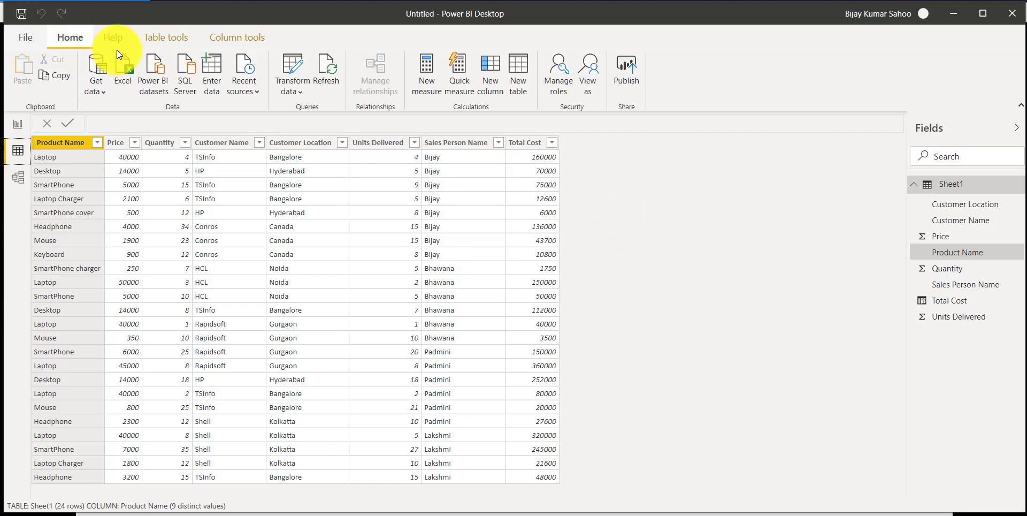
Create the measure Recenue = SUM(Sheet1[Total Cost]) in Sheet1
click(431, 83)
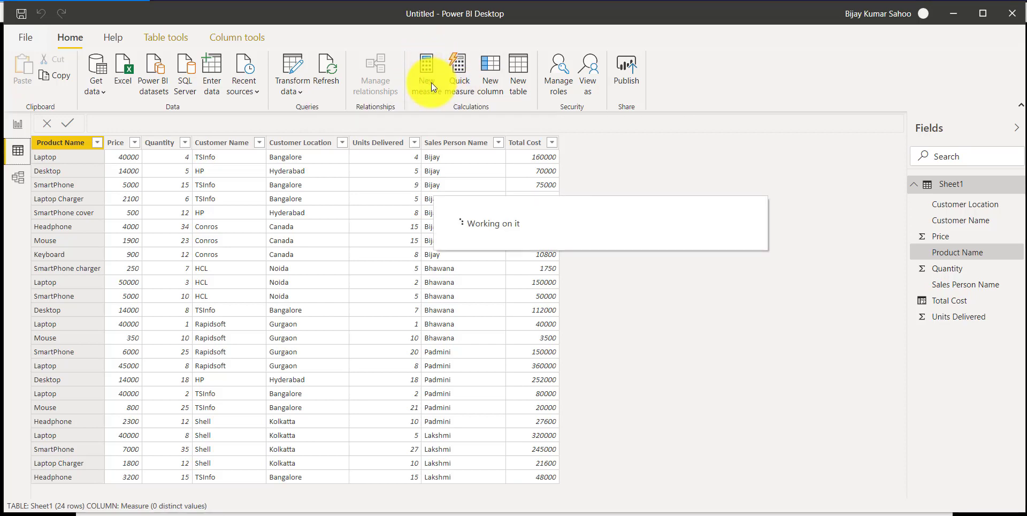
click(129, 122)
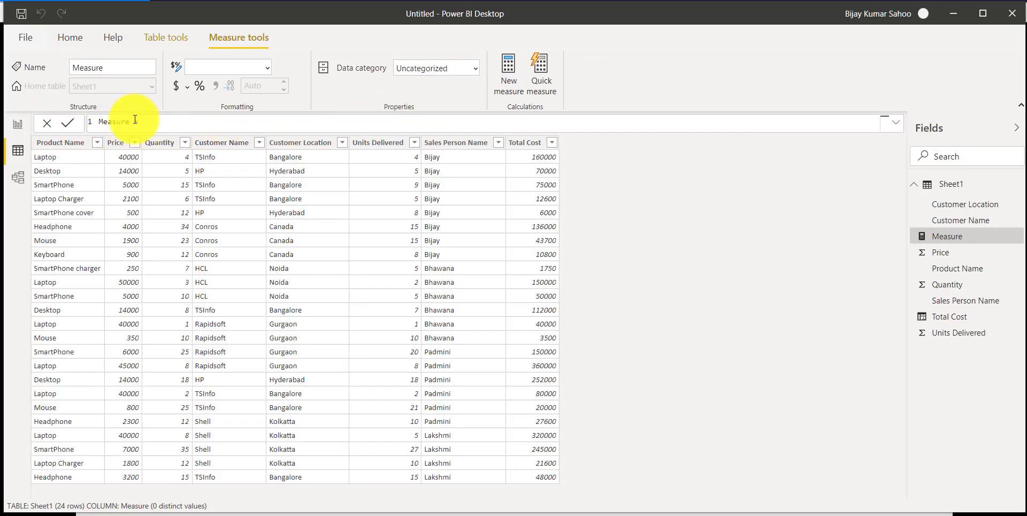
drag(130, 121, 98, 119)
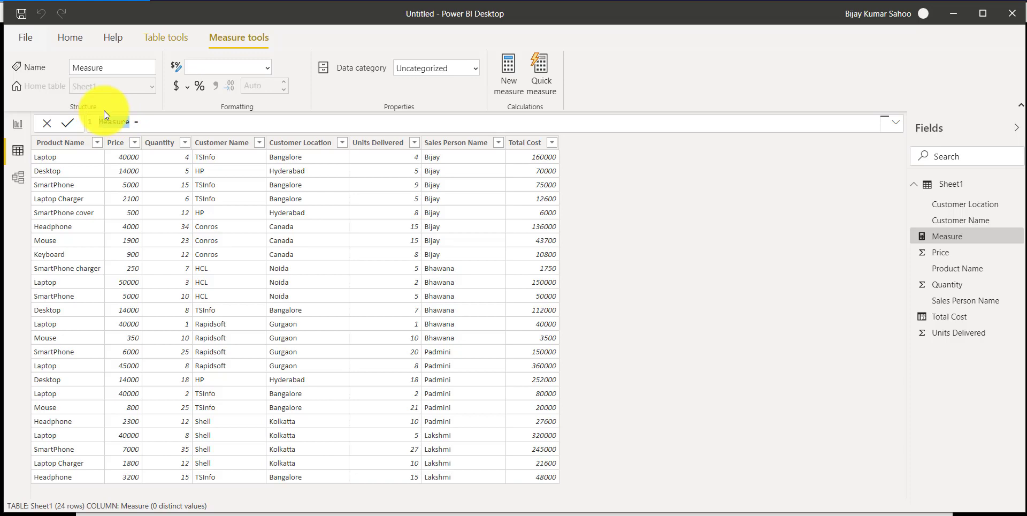
text(Recenue = )
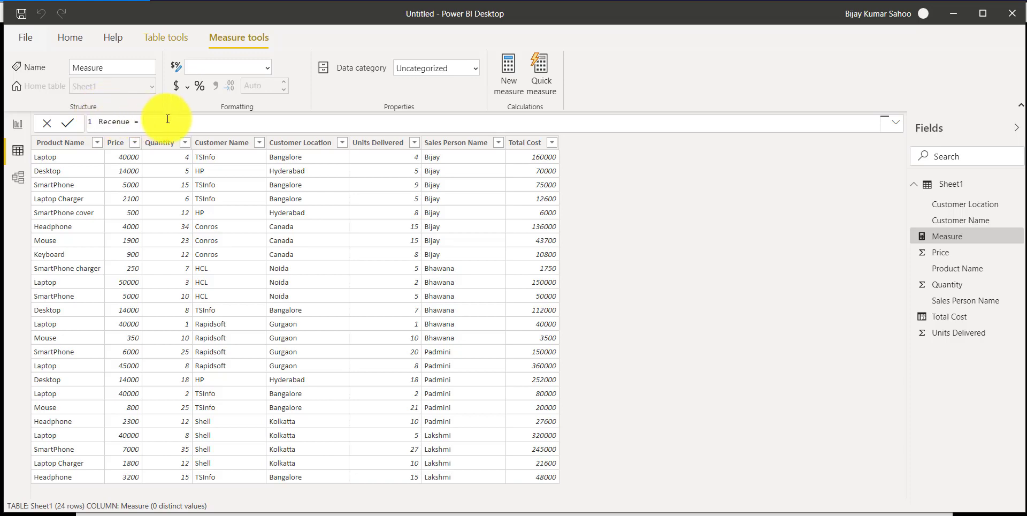
text(Sum)
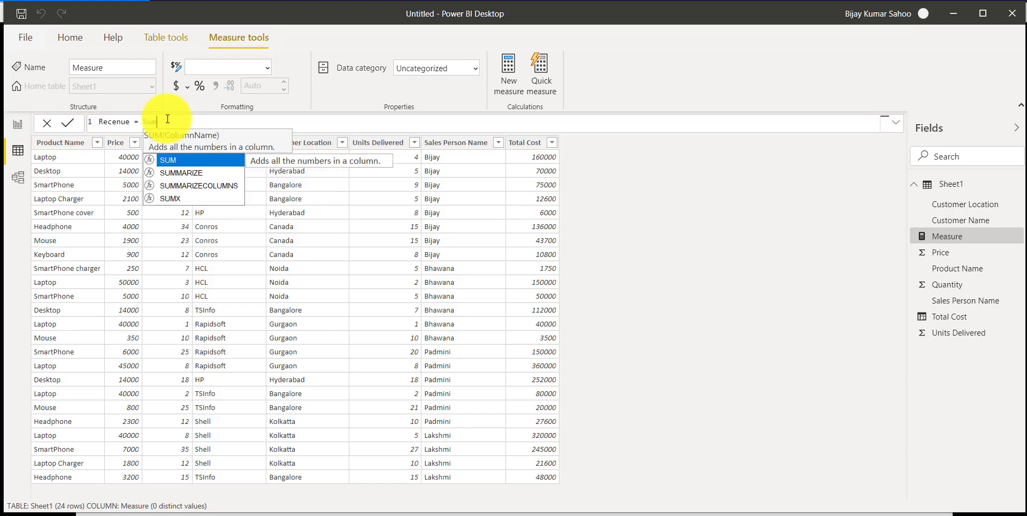
key(Tab)
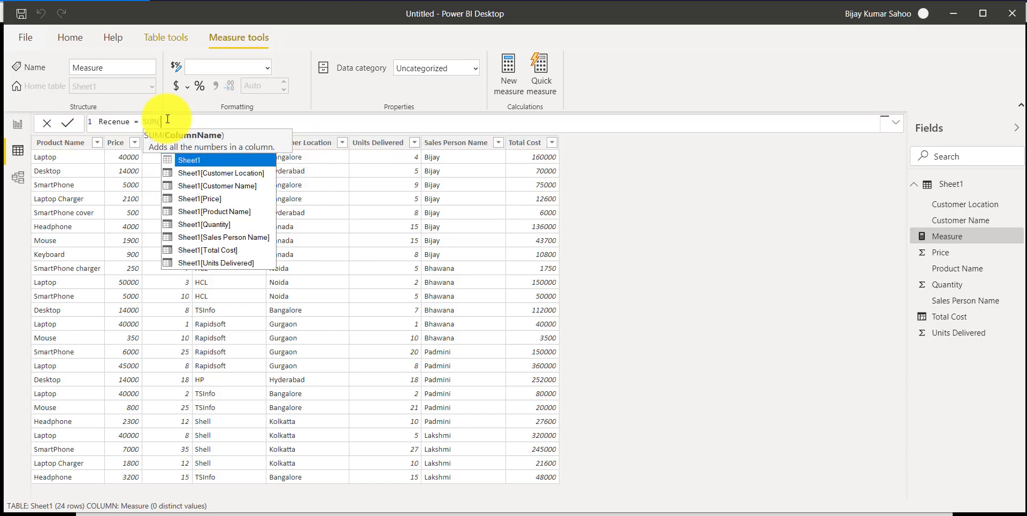
text(to)
key(Tab)
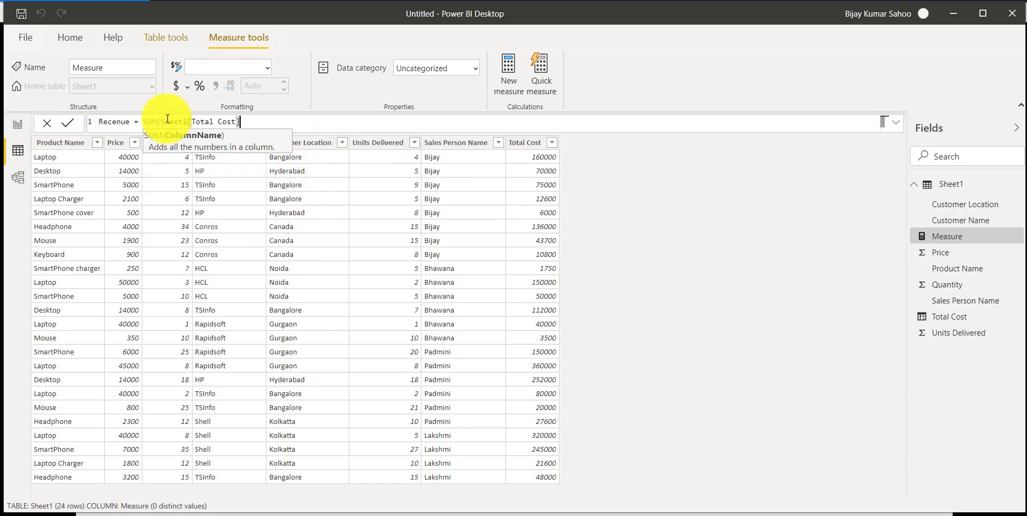
text())
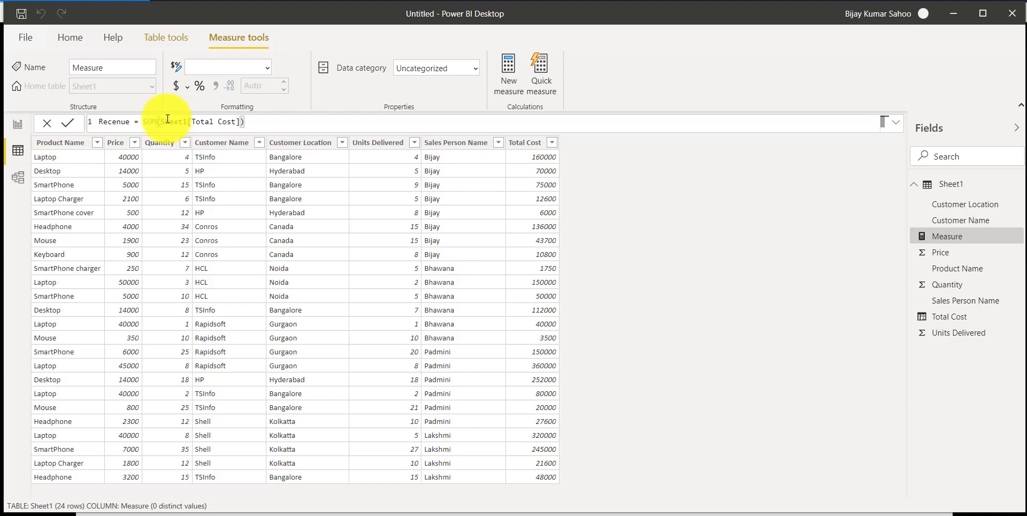
key(Return)
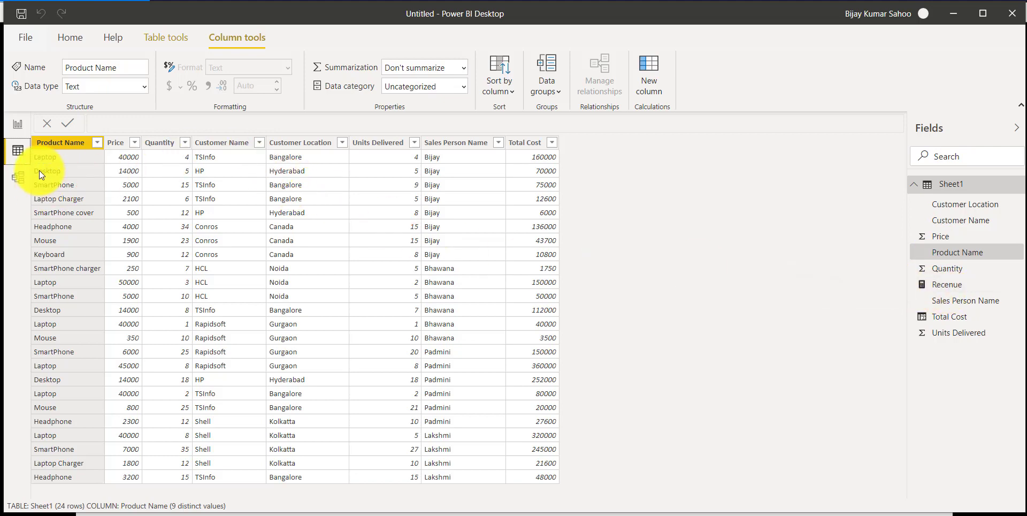
Add a card showing Recenue (2M) beside the table, resized to a wide, short strip
click(18, 133)
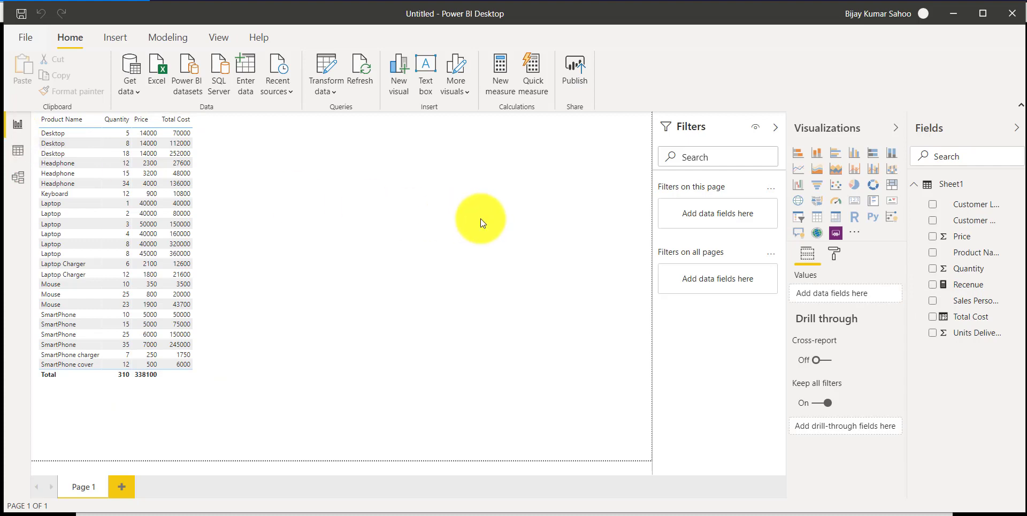
click(859, 208)
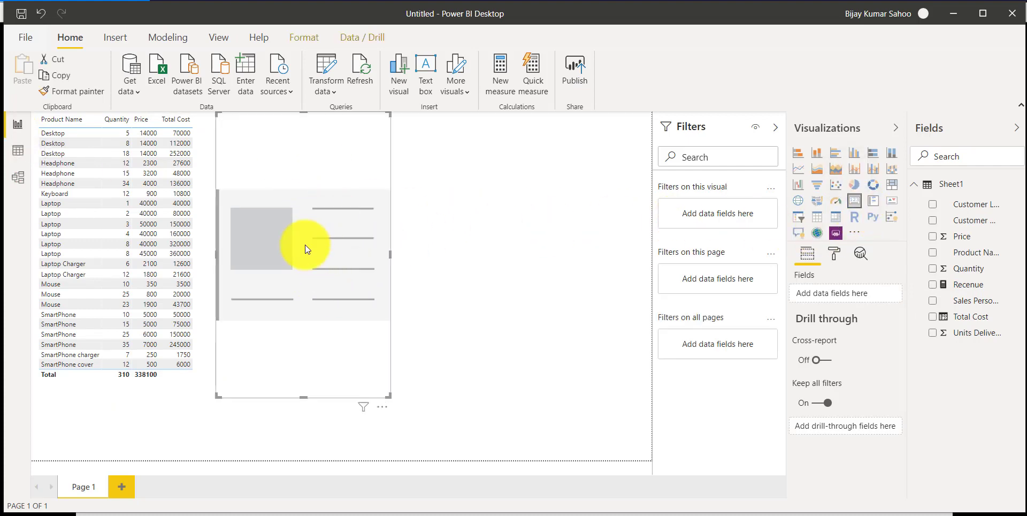
drag(975, 290, 862, 294)
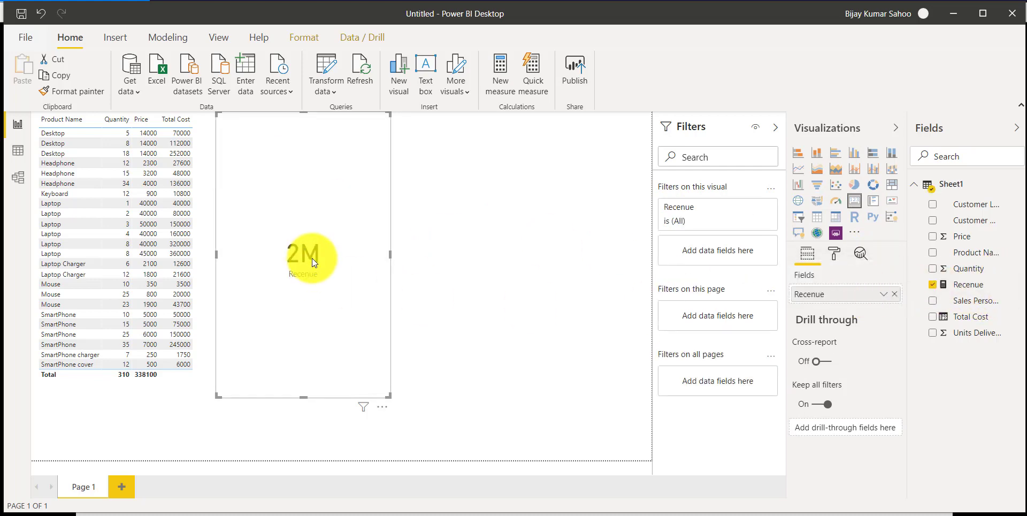
drag(390, 252, 408, 253)
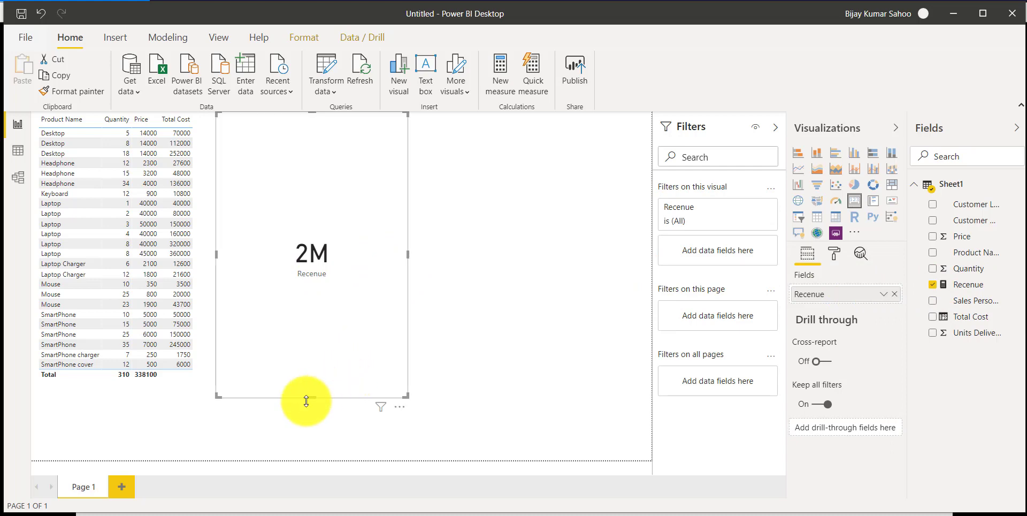
drag(309, 399, 374, 195)
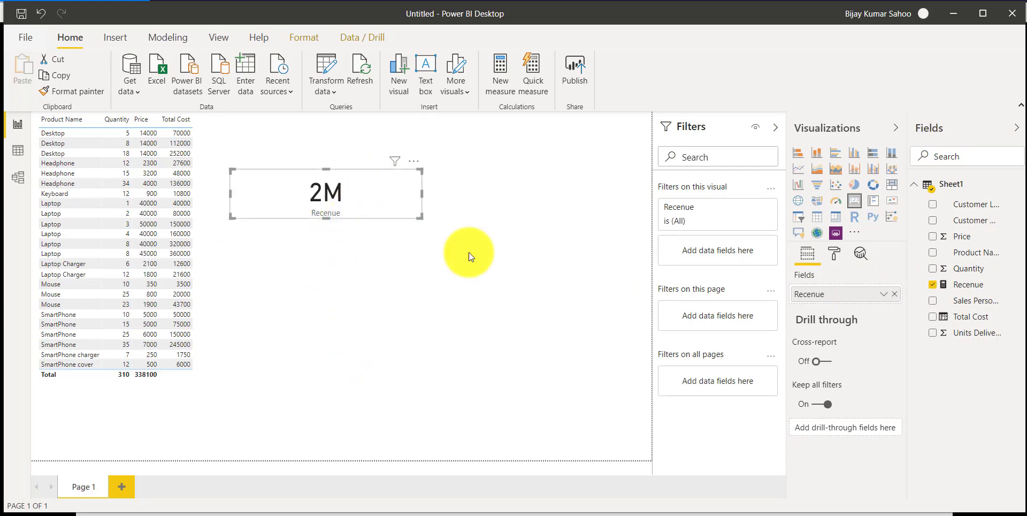
Set the Recenue card's data label display units to Thousands and enlarge the card slightly
click(836, 258)
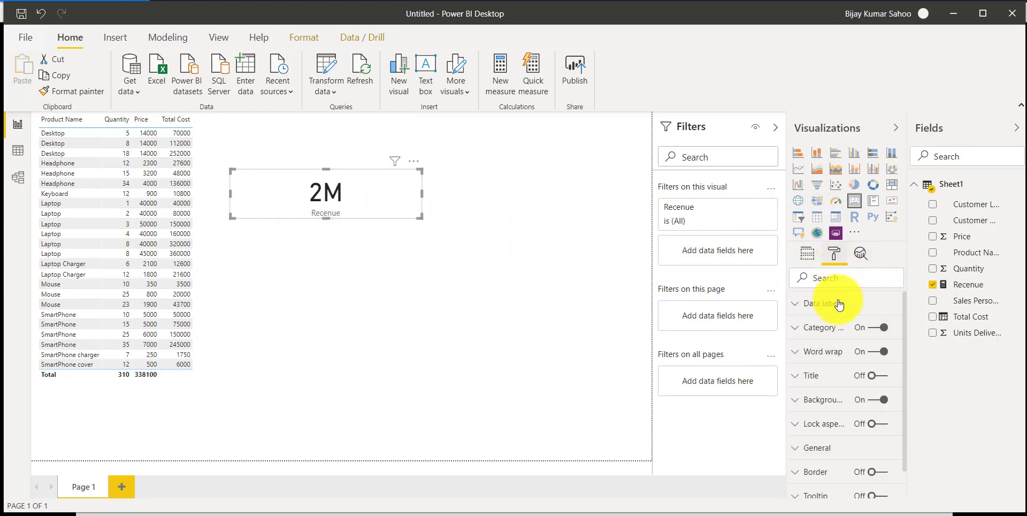
click(798, 310)
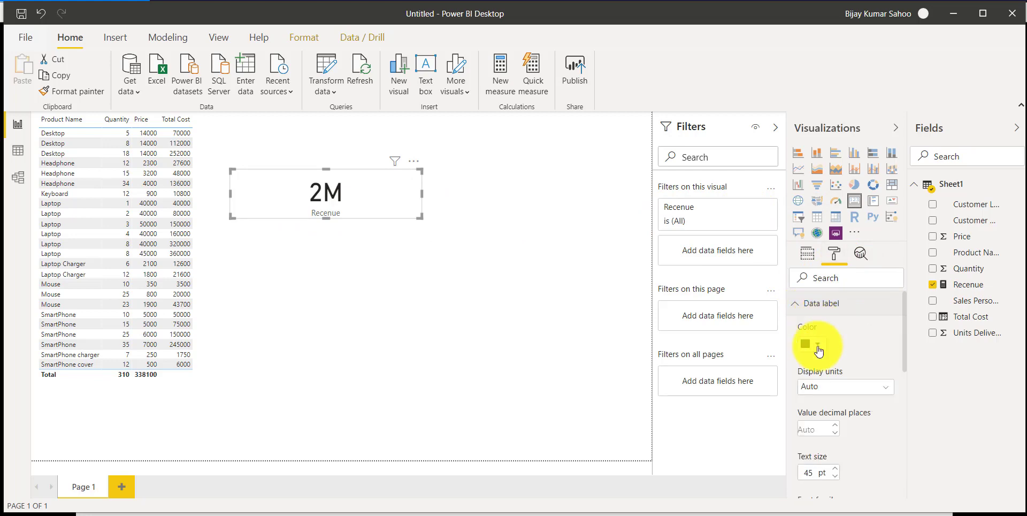
click(832, 395)
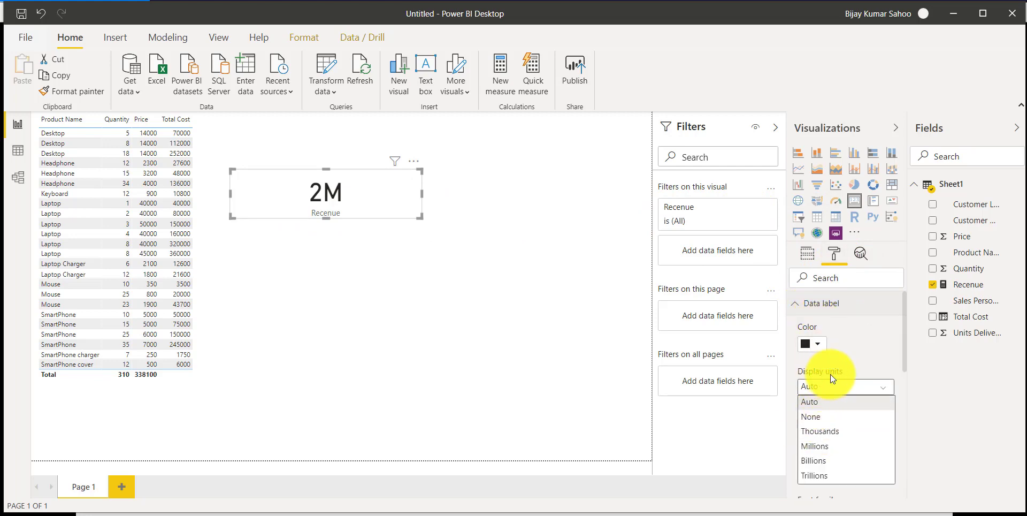
click(820, 431)
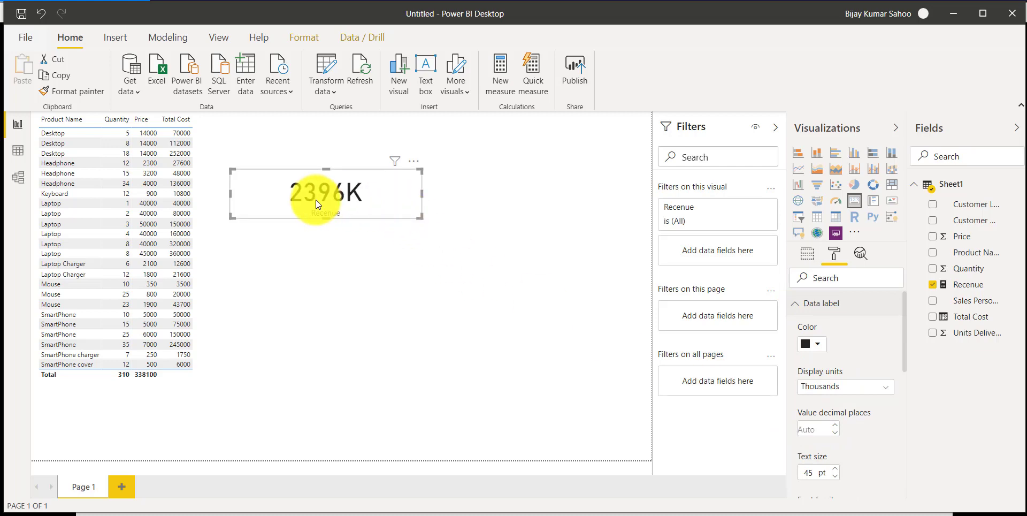
drag(420, 218, 424, 224)
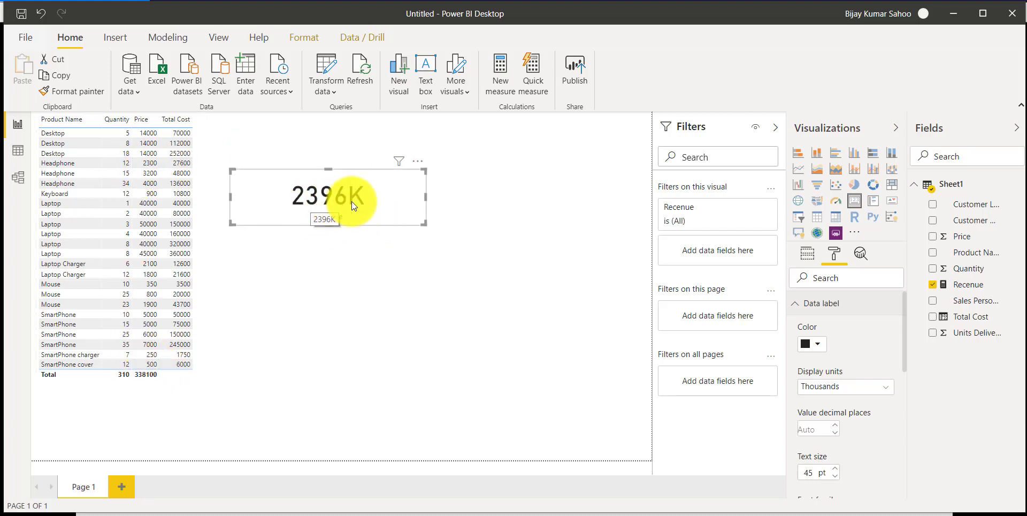
click(486, 199)
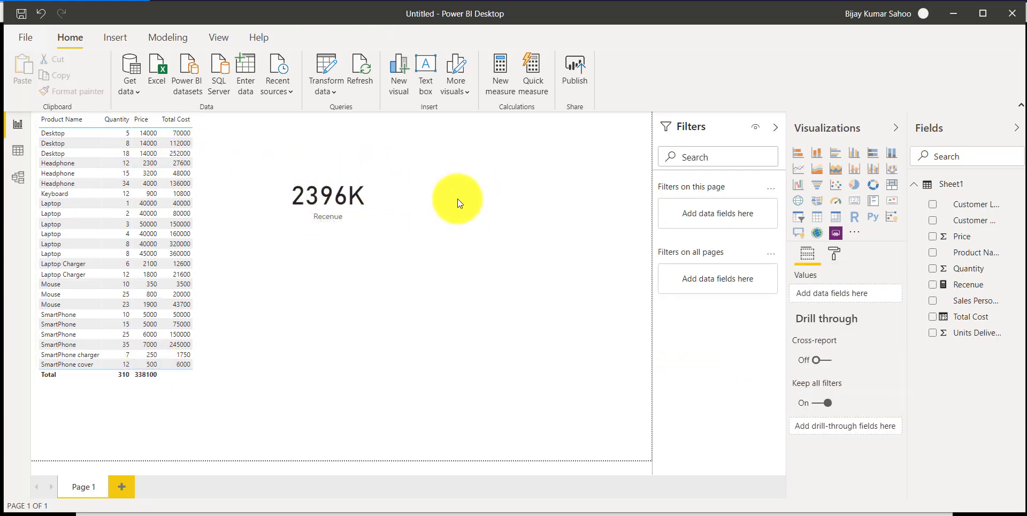